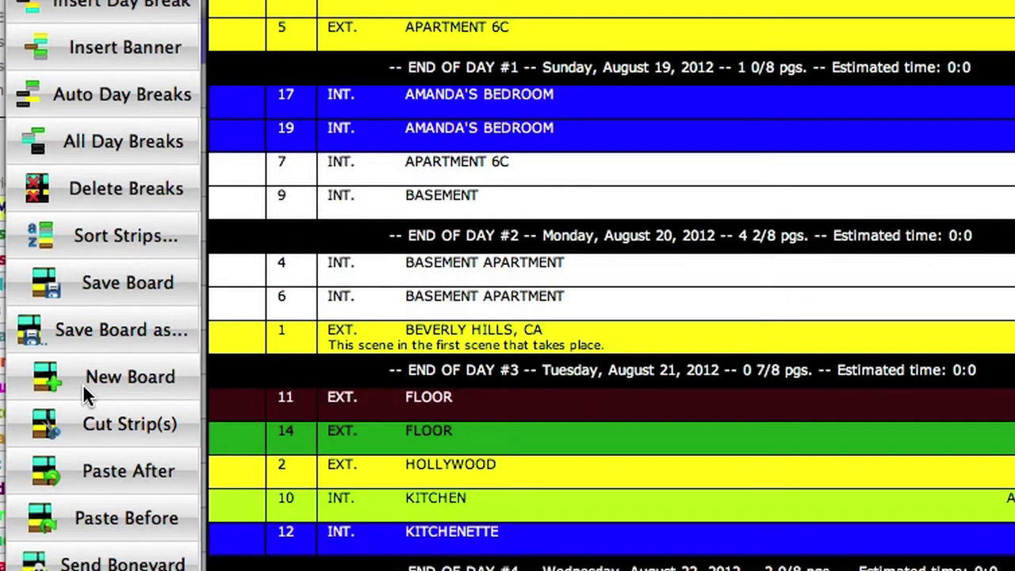
Create a stripboard named 'Board #2' attached to the Principal Photography phase
click(131, 378)
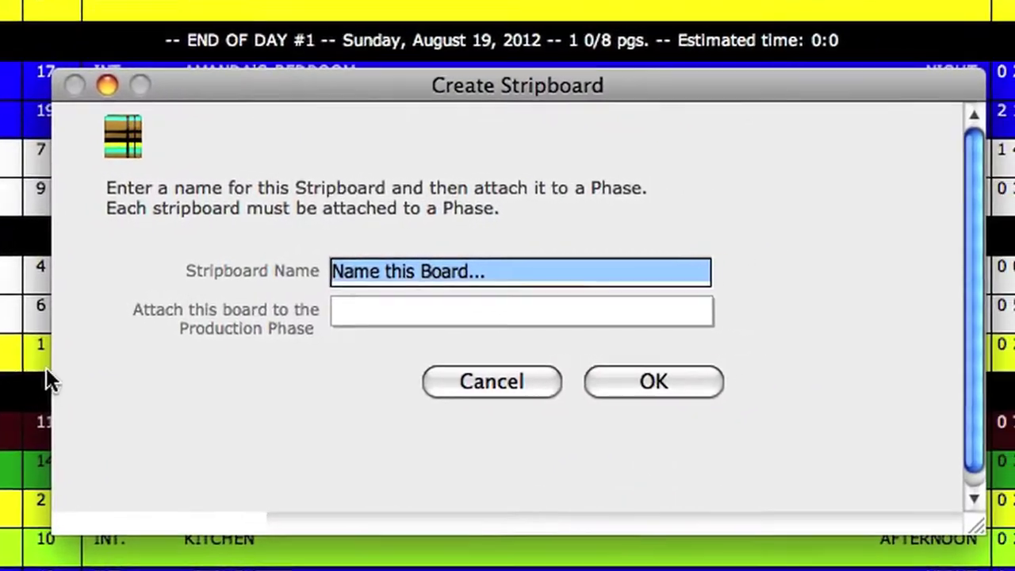
text(Board #2)
click(416, 311)
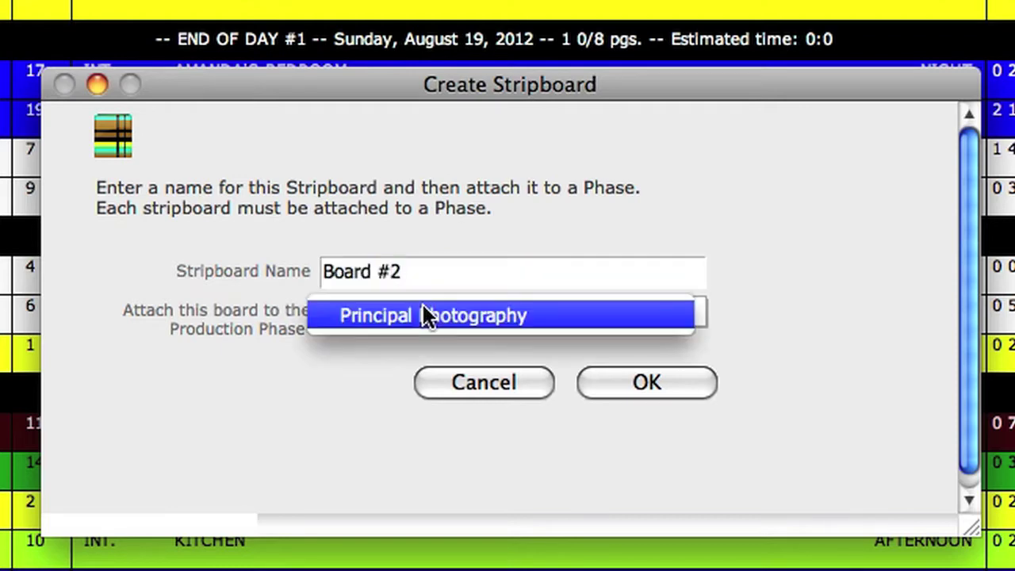
click(550, 316)
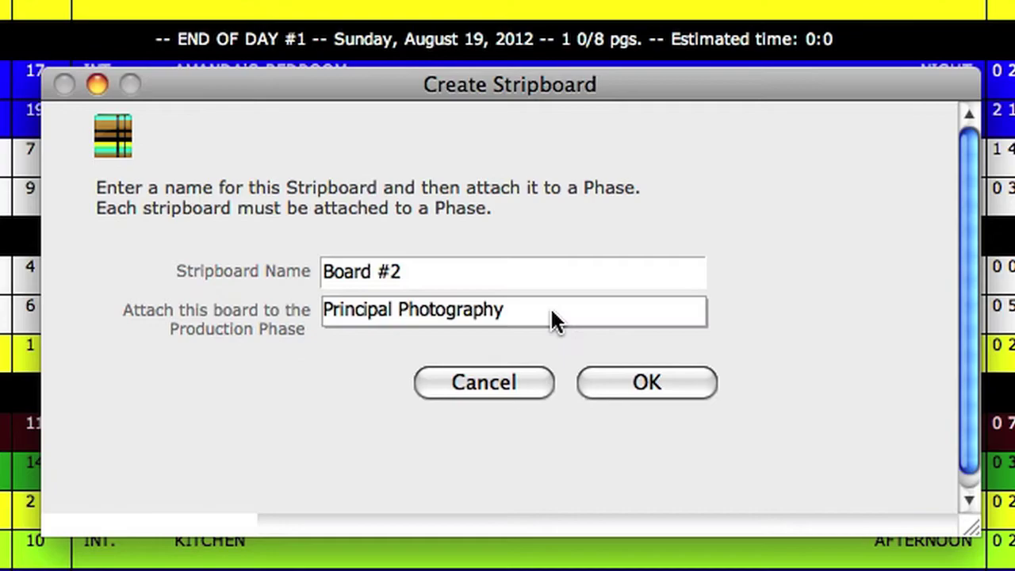
click(680, 396)
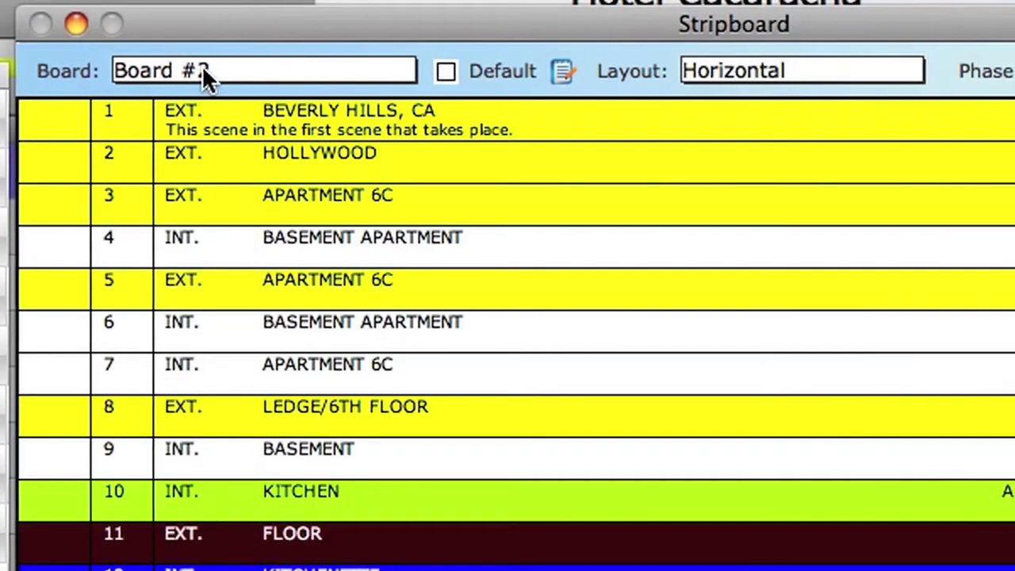
click(202, 65)
Switch to Board #1 and close the stripboard to show the August 19–23, 2012 shoot-day calendar
click(207, 43)
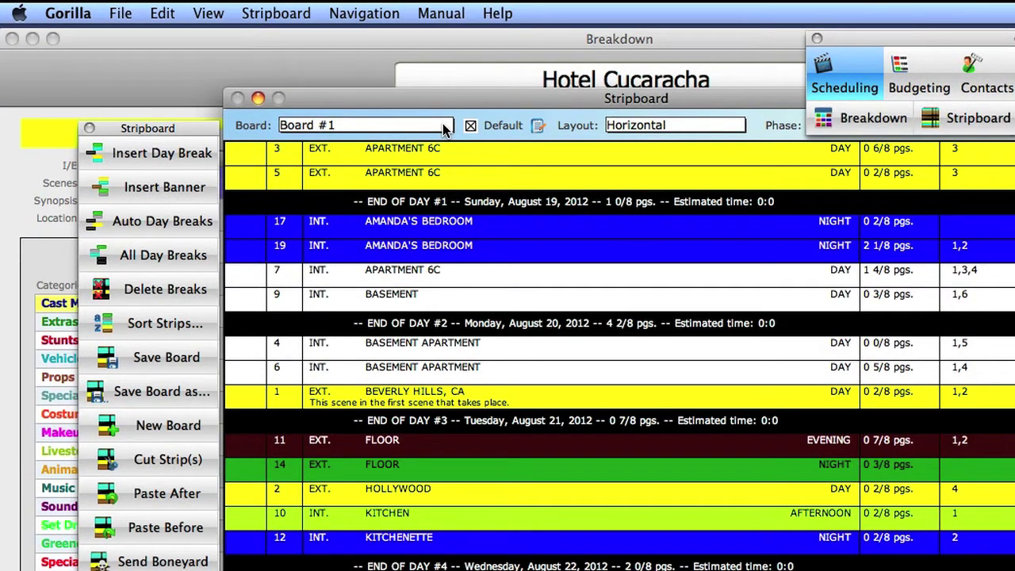
click(120, 13)
click(141, 40)
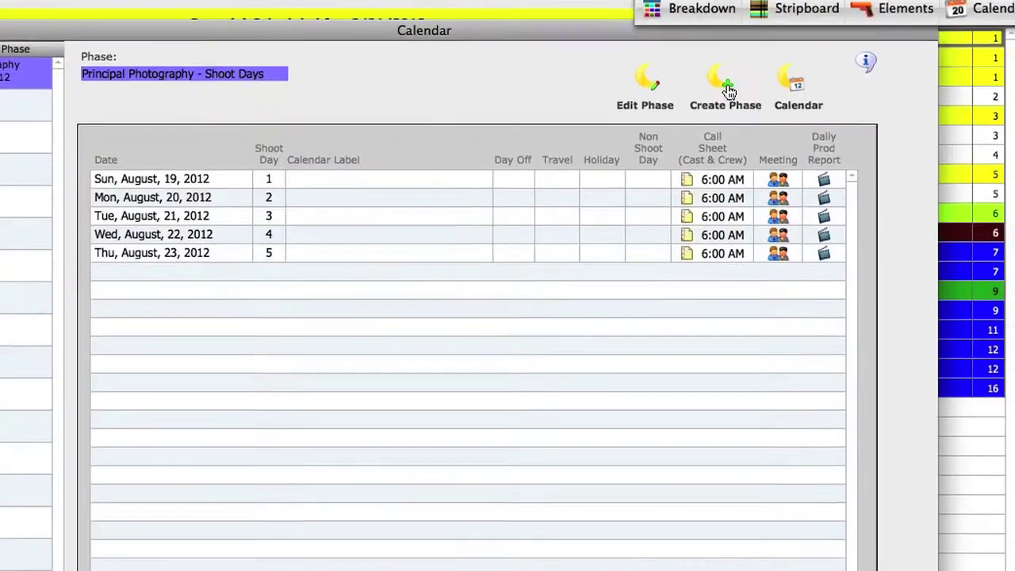
Create a Reshoot phase with a lavender colour and a one-week shoot length
click(762, 106)
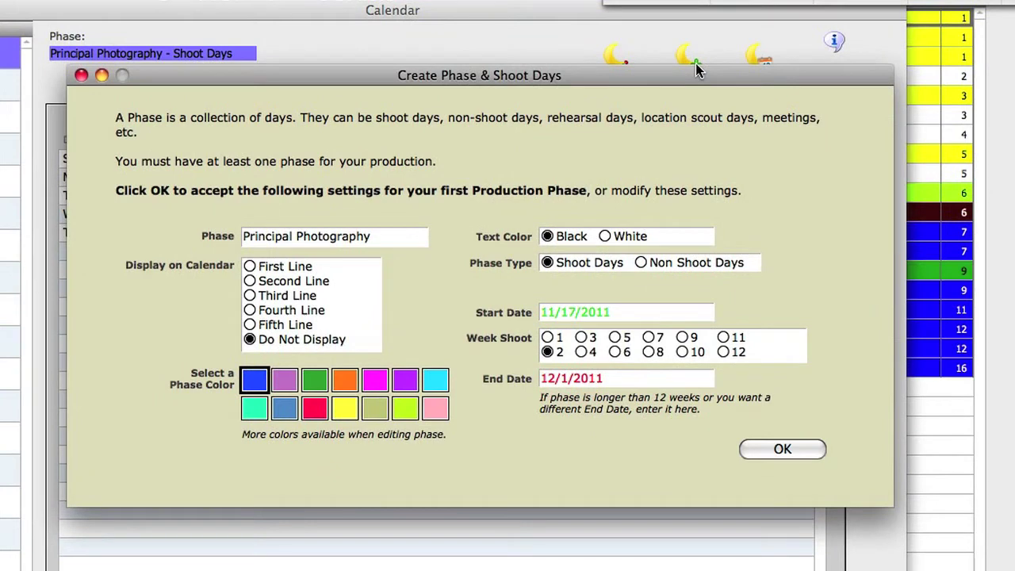
click(309, 234)
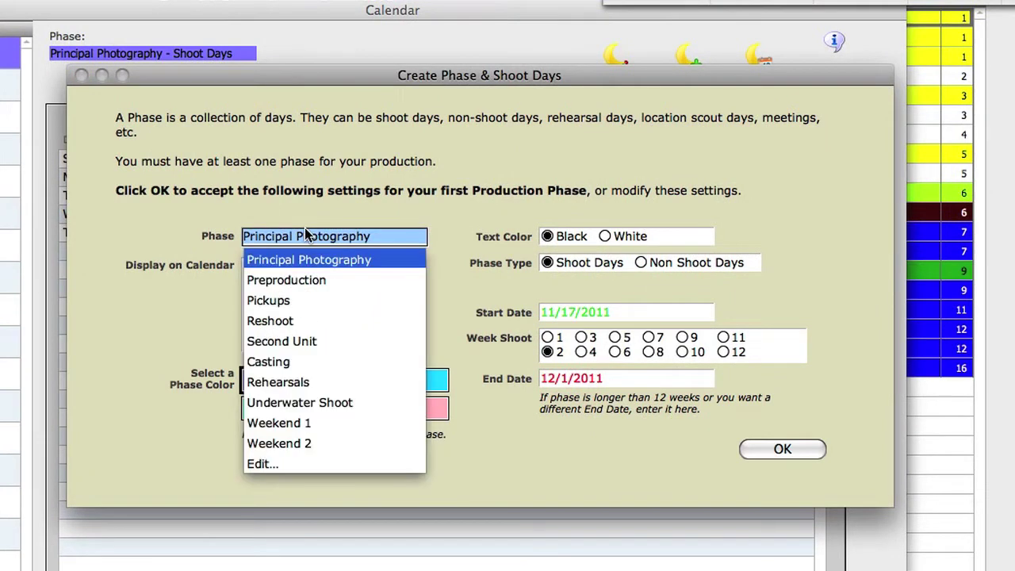
click(282, 321)
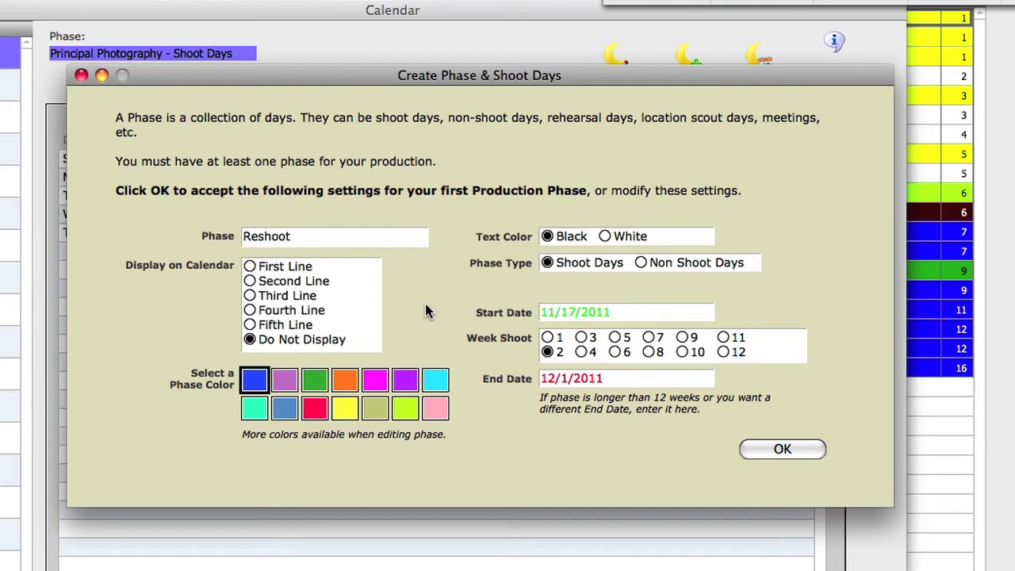
click(285, 382)
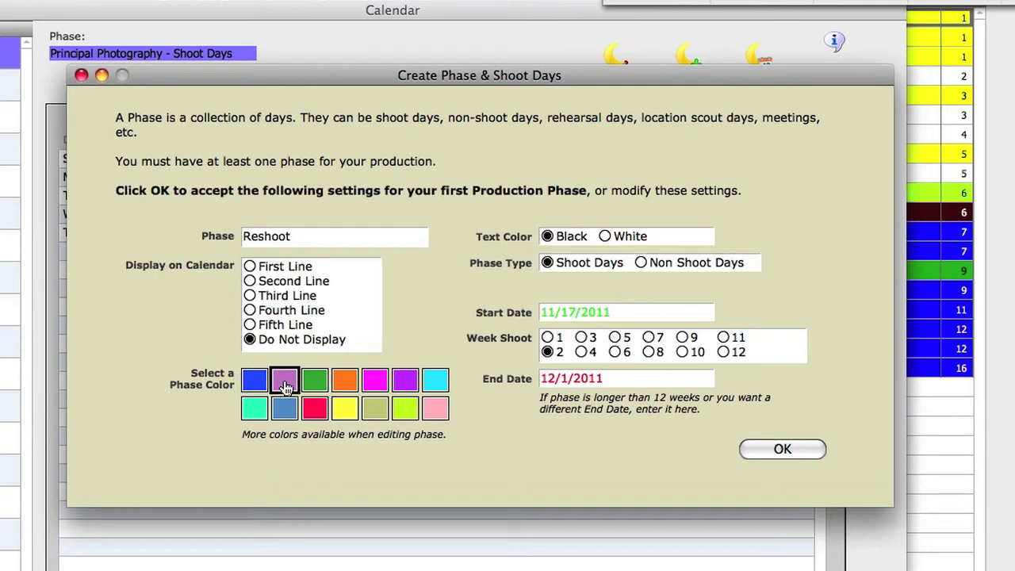
click(547, 337)
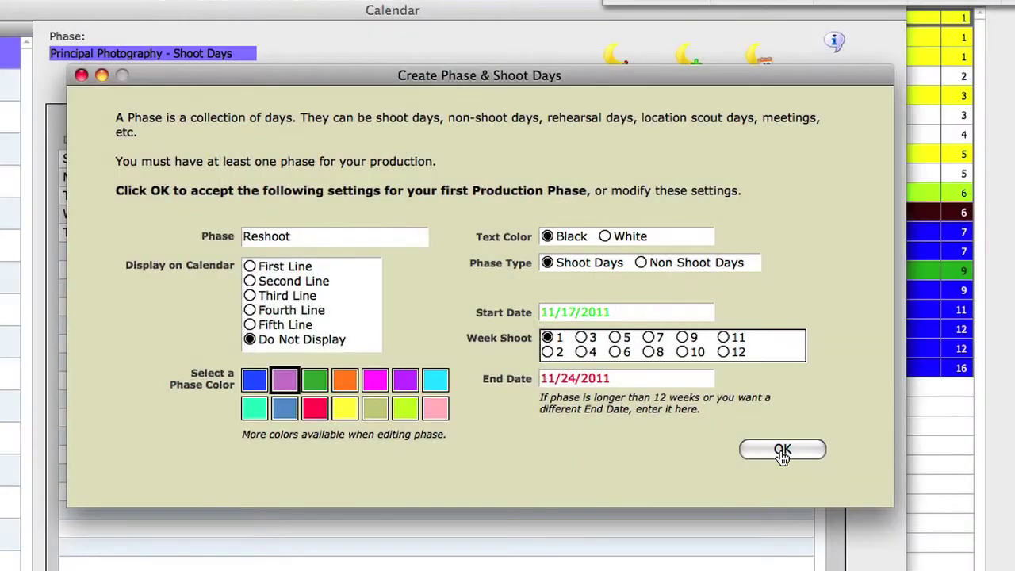
click(782, 450)
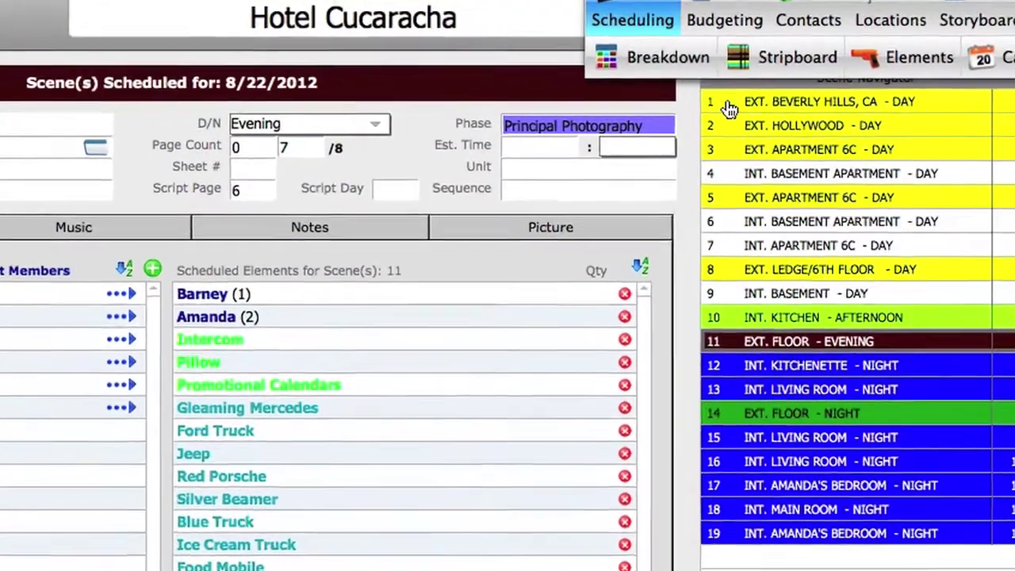
Check the breakdowns of scenes 1 through 6, confirming each is in Principal Photography
click(728, 109)
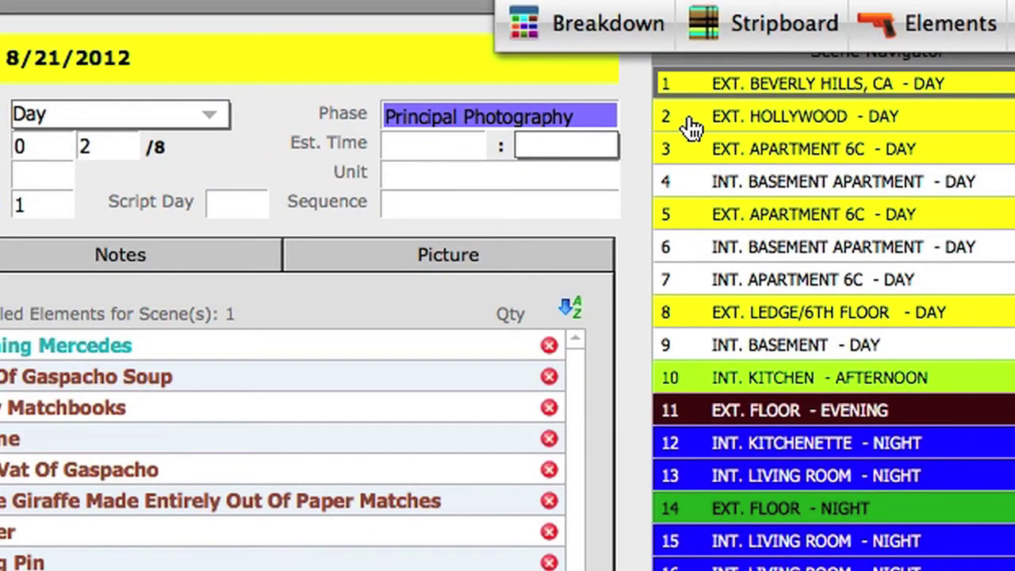
click(691, 121)
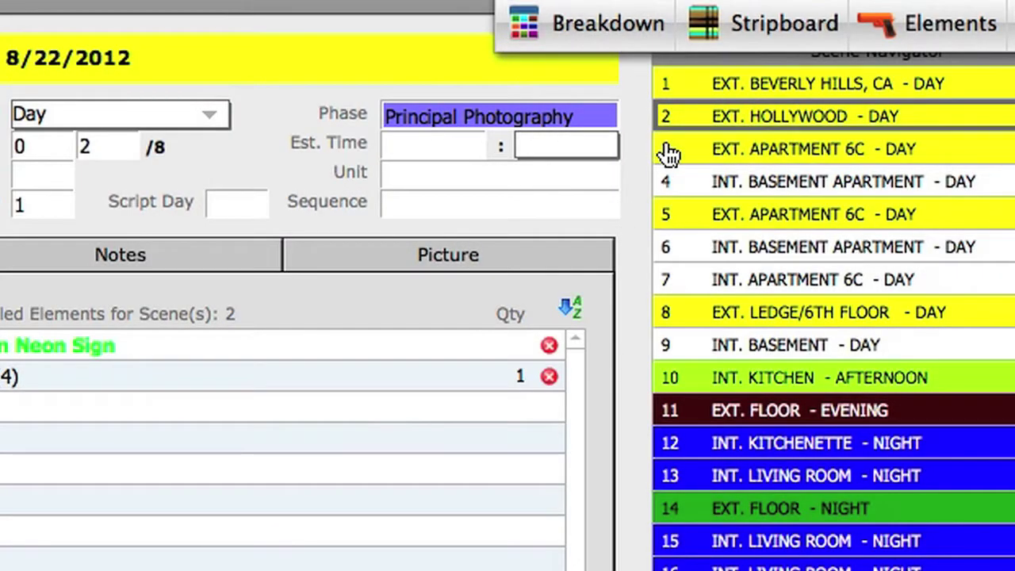
click(667, 152)
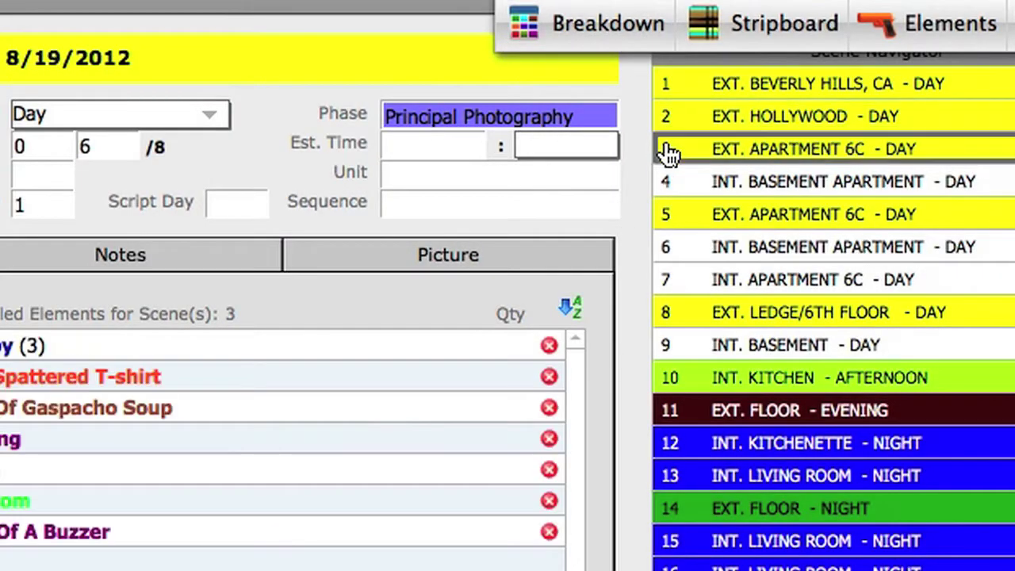
click(673, 191)
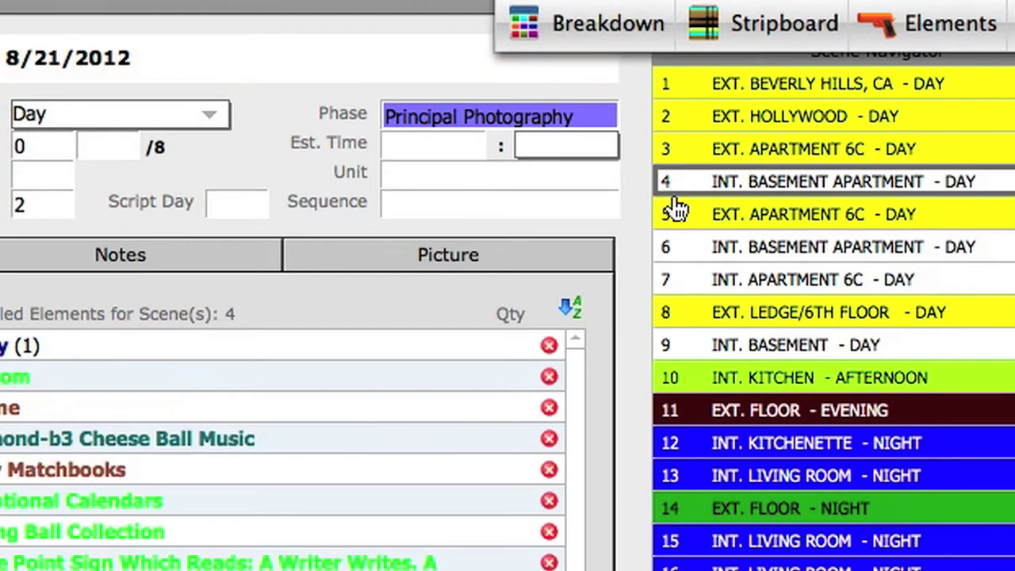
click(673, 218)
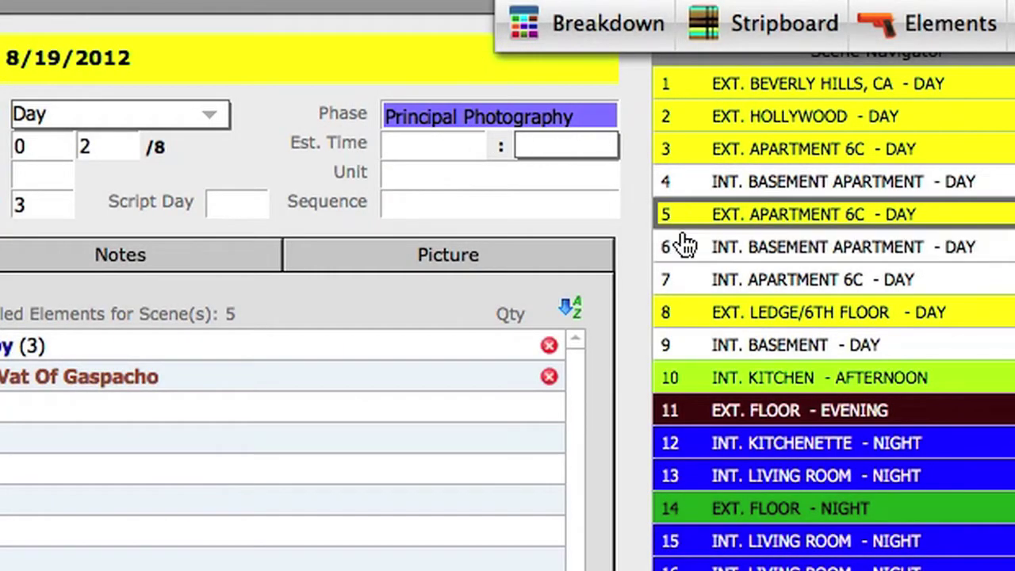
click(683, 246)
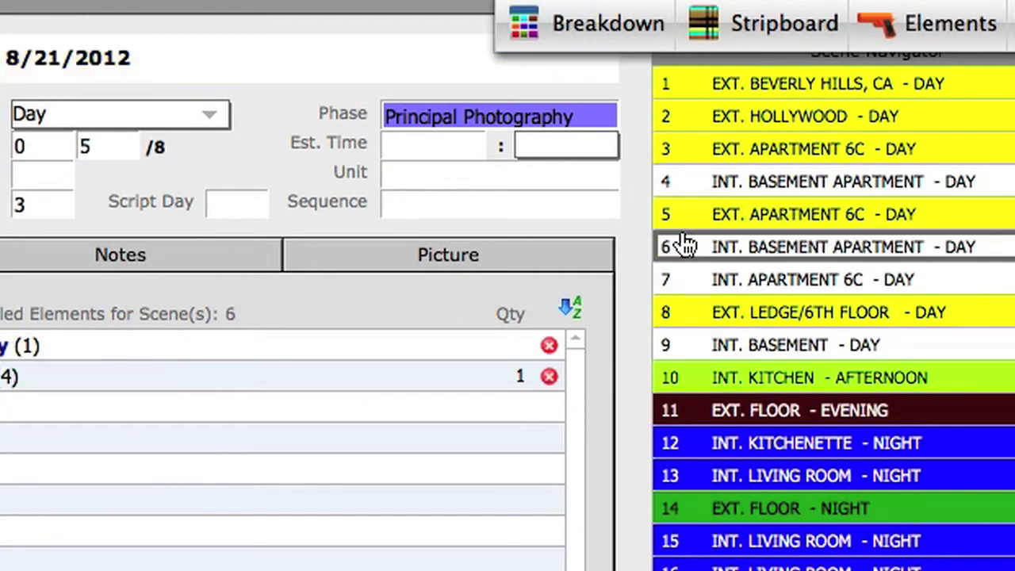
Move scenes 6, 8 and 11 into the Reshoot phase via each breakdown's Phase field
click(469, 120)
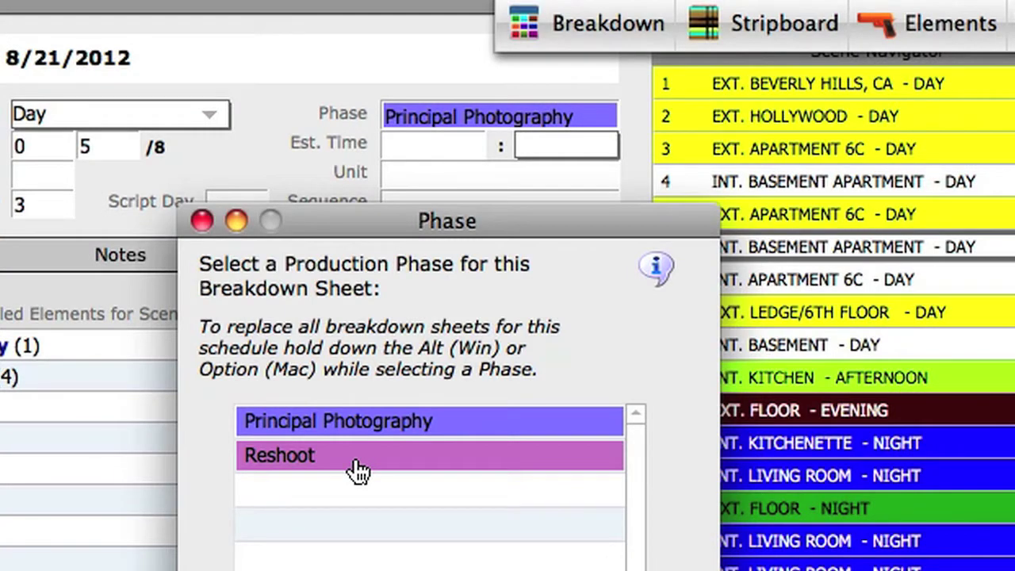
click(358, 467)
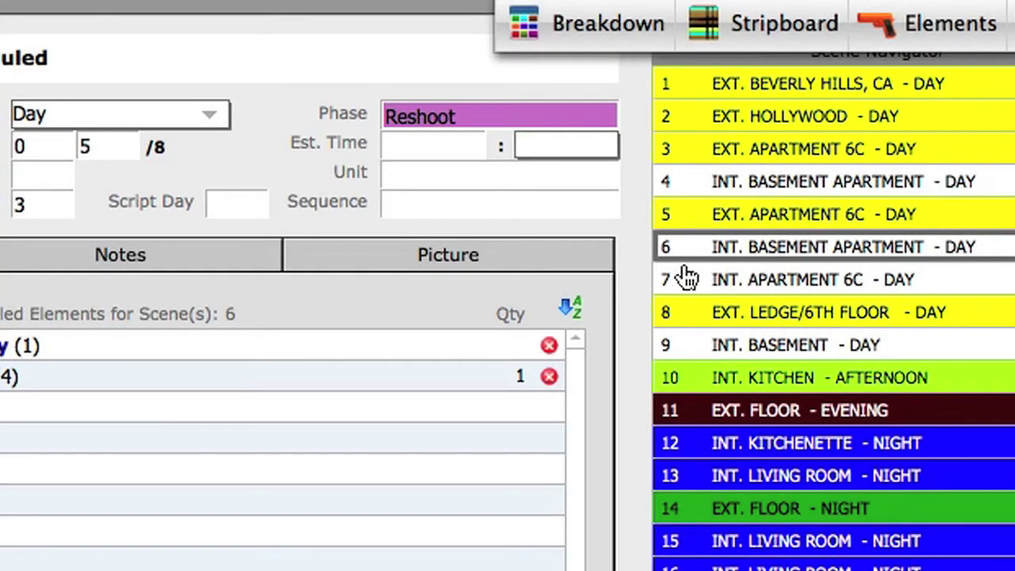
click(688, 321)
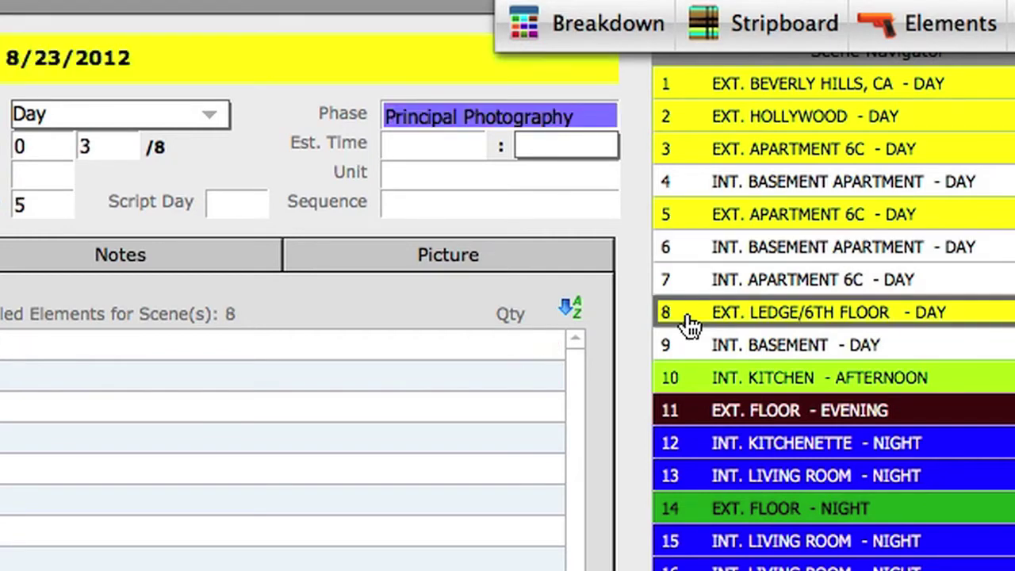
click(492, 128)
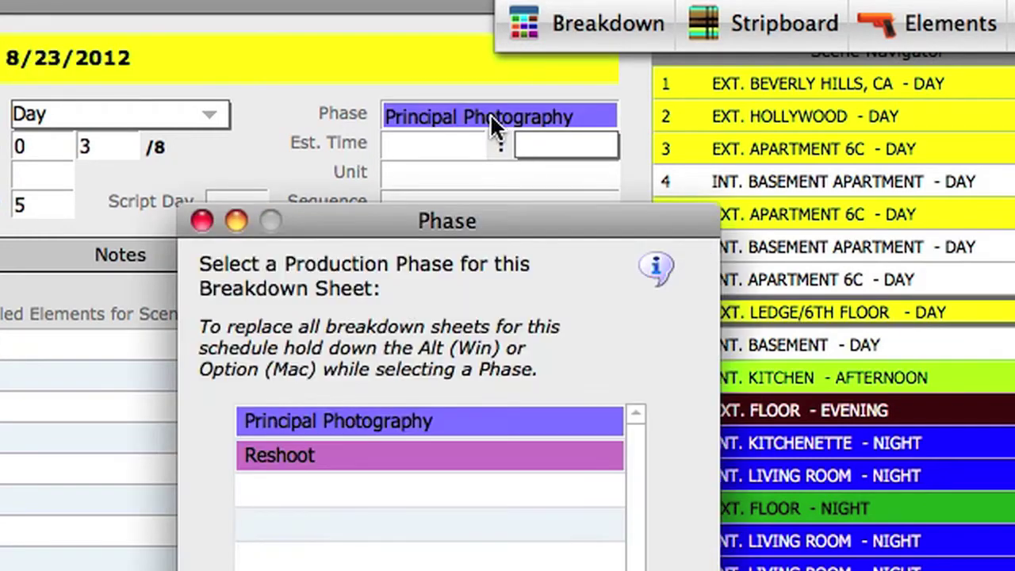
click(345, 467)
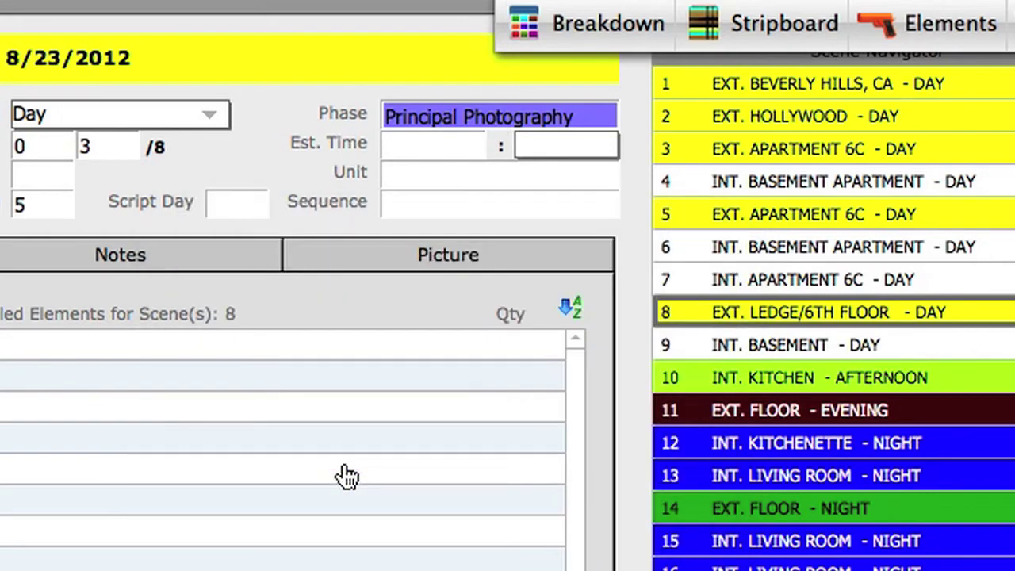
click(706, 421)
click(474, 133)
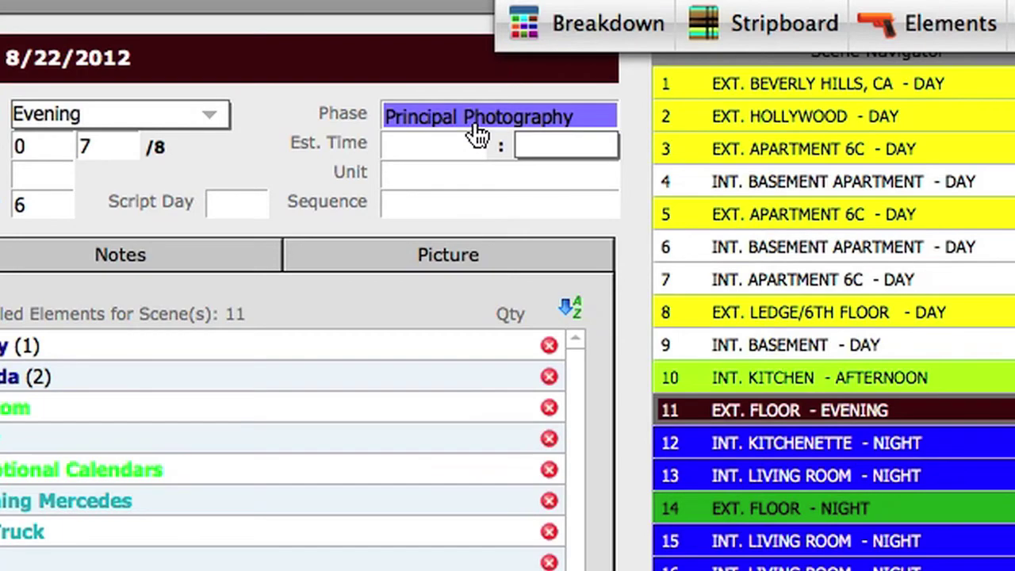
click(331, 459)
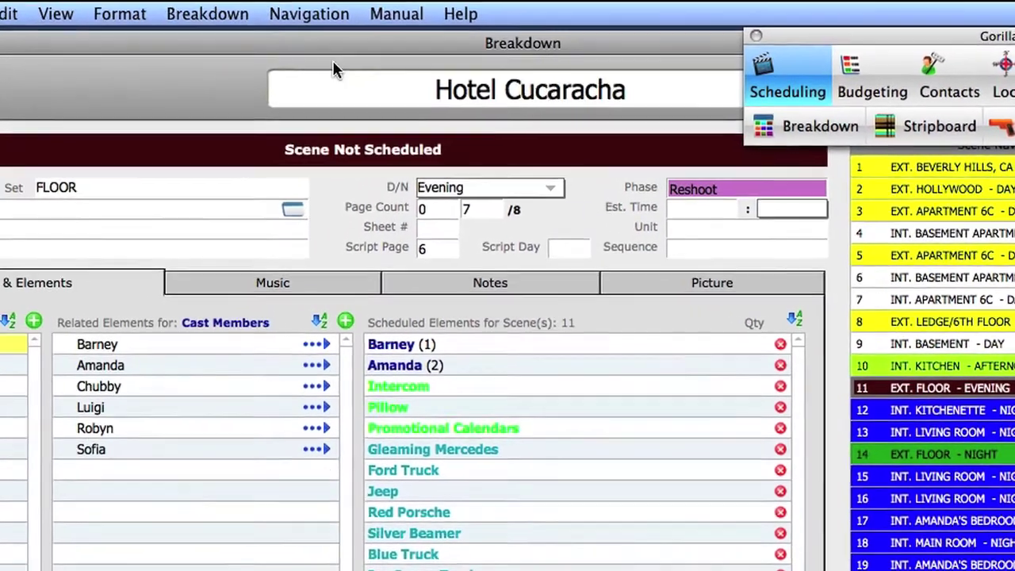
click(238, 18)
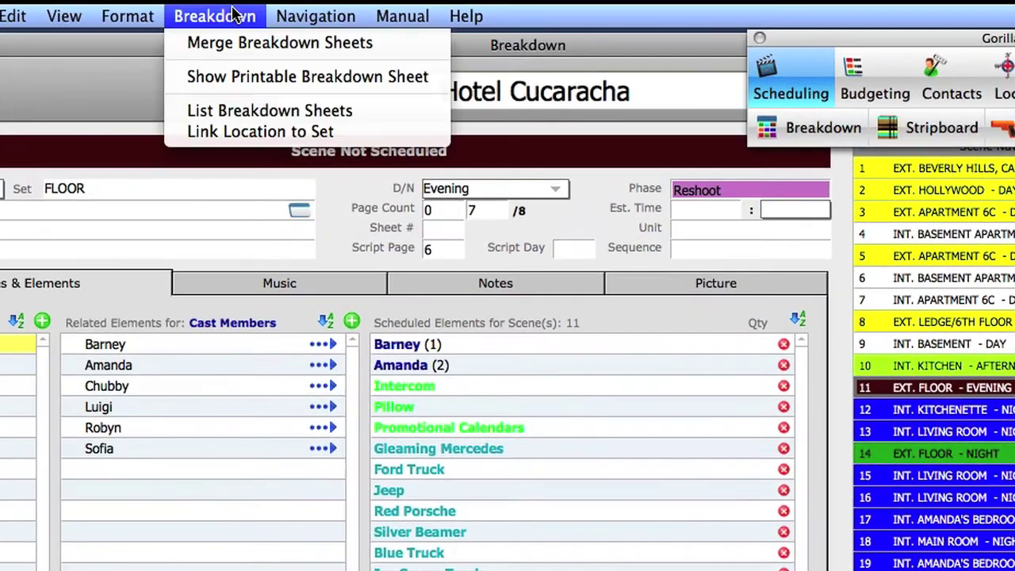
Review the list of all breakdown sheets with their phases, then reopen the Board #1 stripboard
click(424, 115)
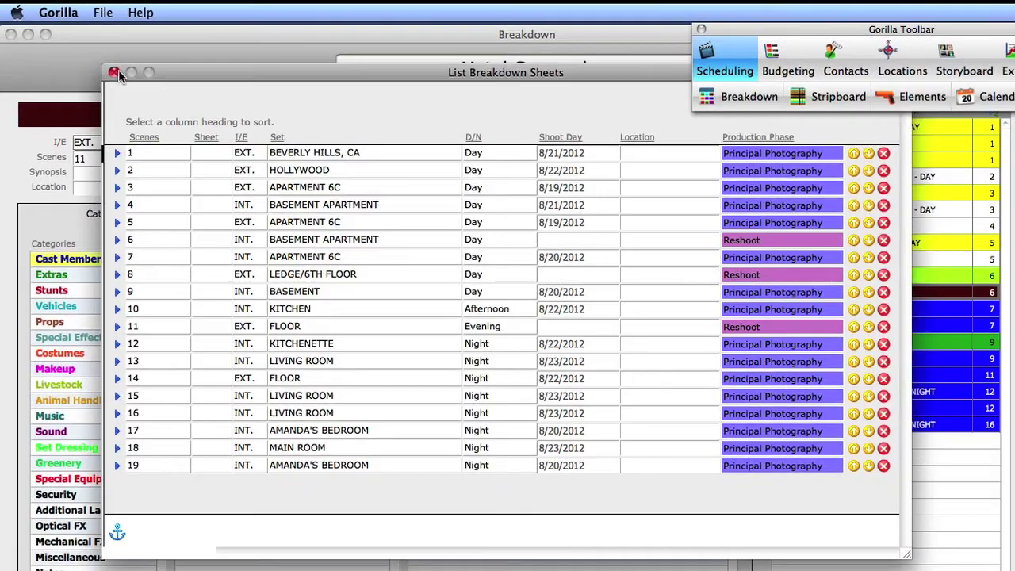
click(99, 75)
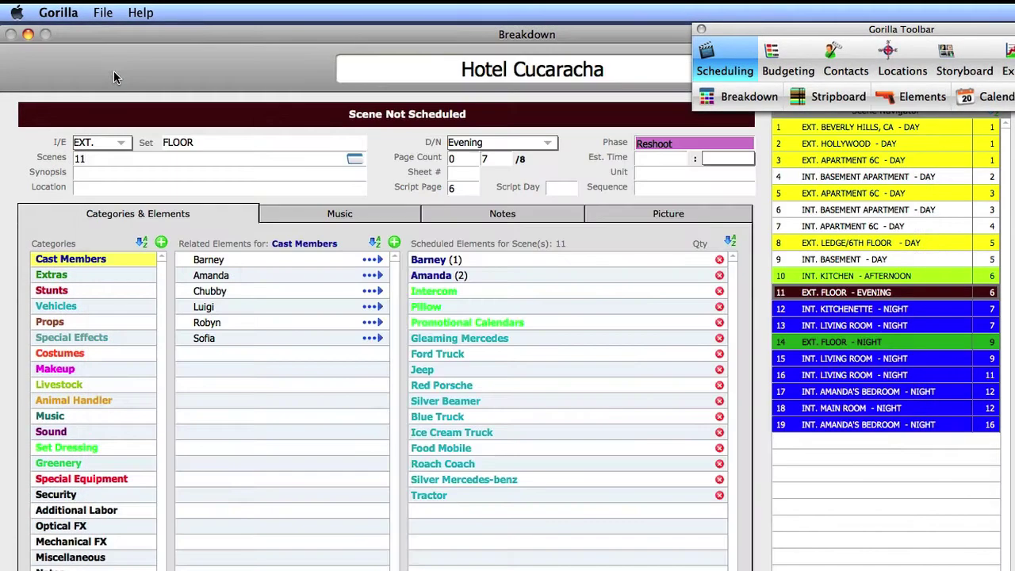
click(807, 95)
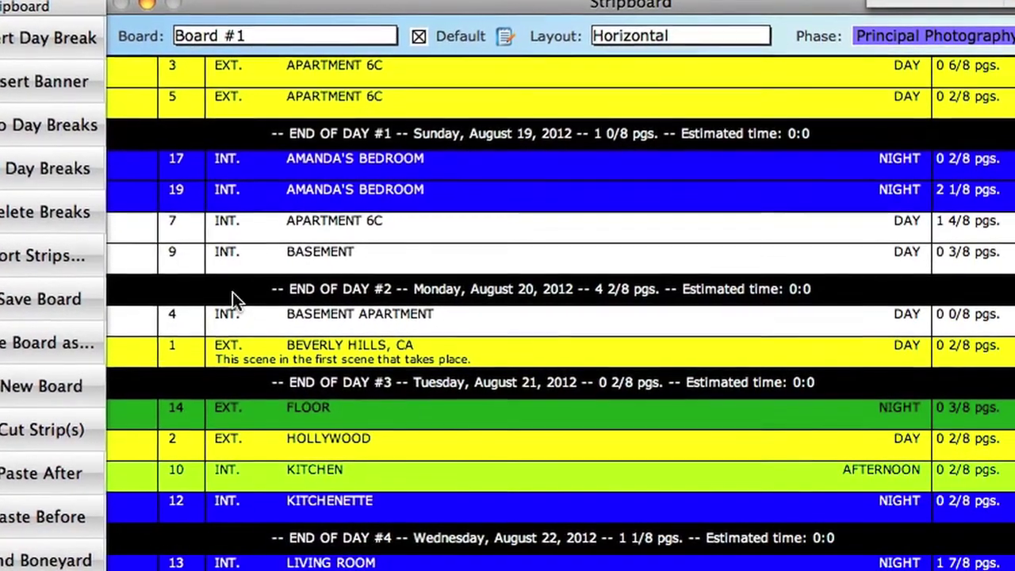
Create stripboard 'Board #3/Reshoot' on the Reshoot phase, holding scenes 6, 8 and 11
click(32, 387)
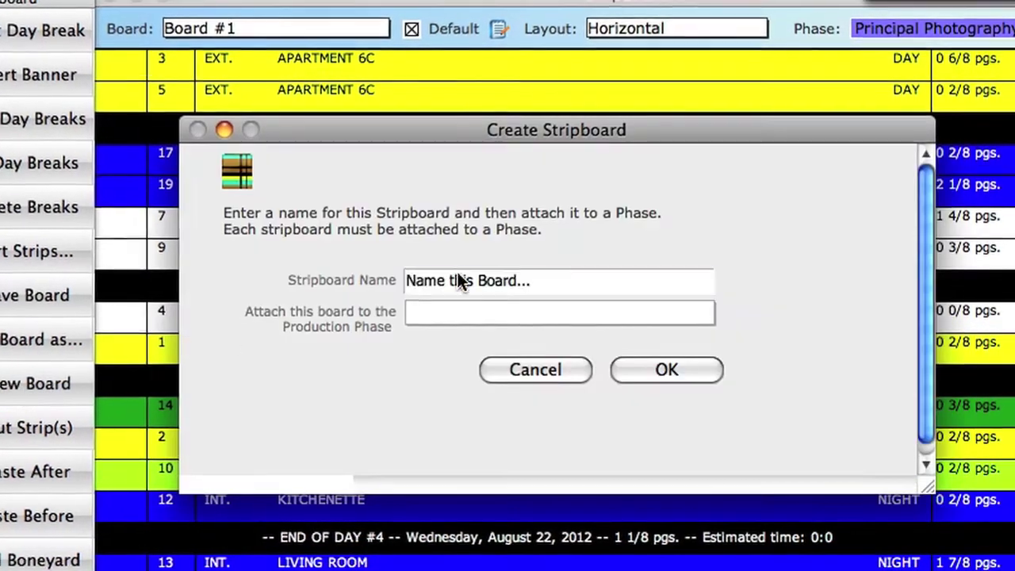
triple_click(463, 279)
text(Board #1)
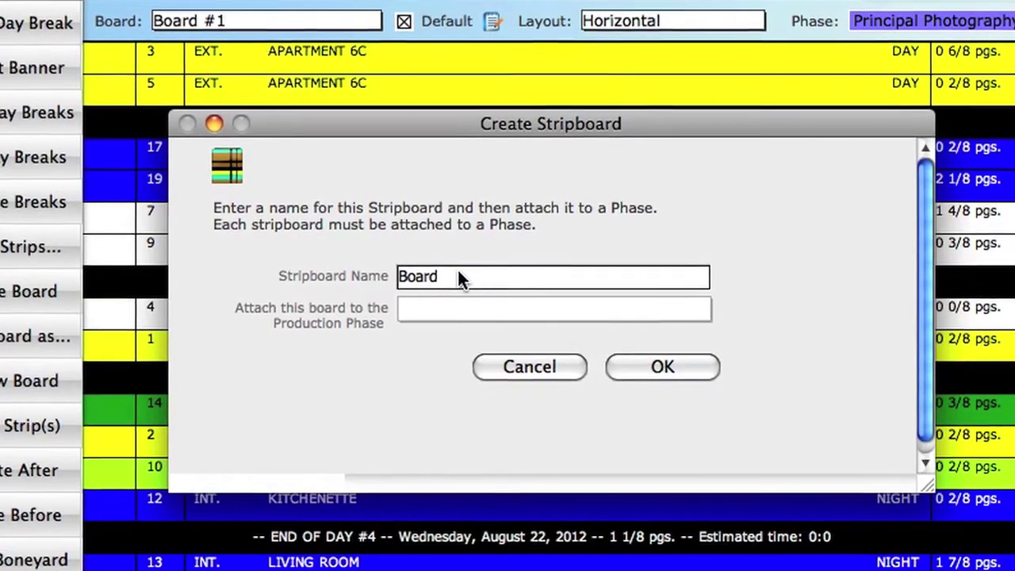
text(/Reshoot)
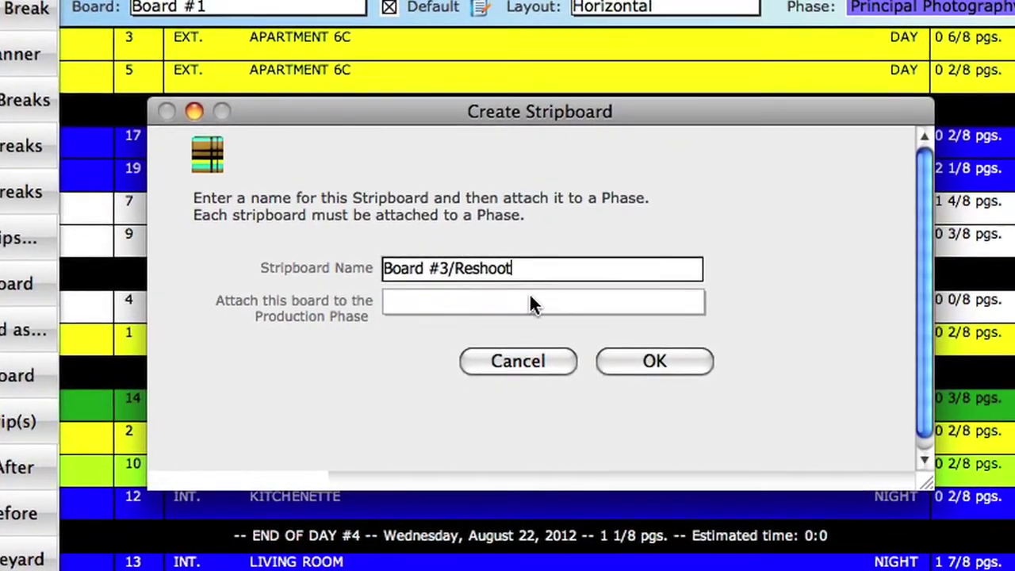
click(529, 299)
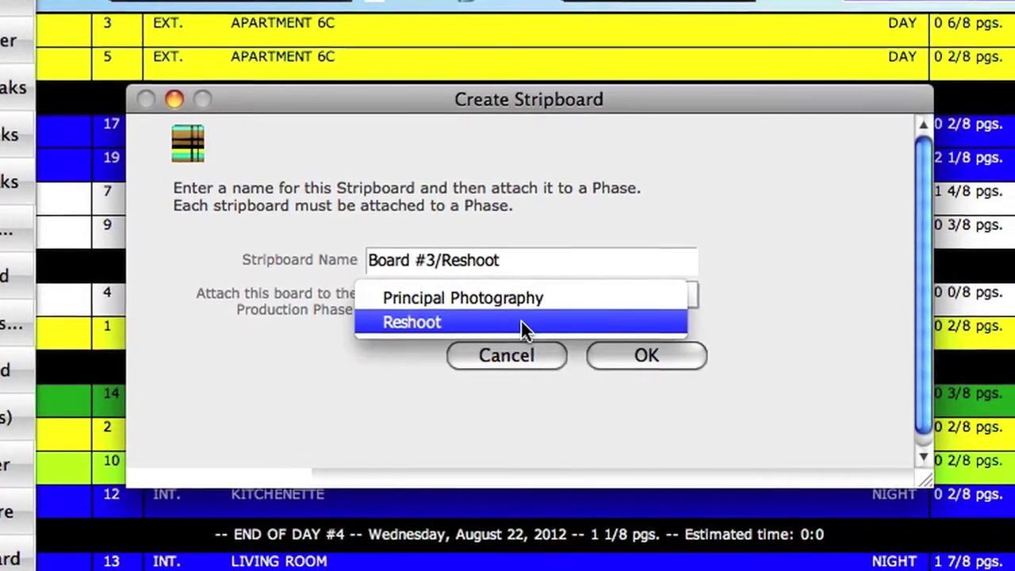
click(613, 322)
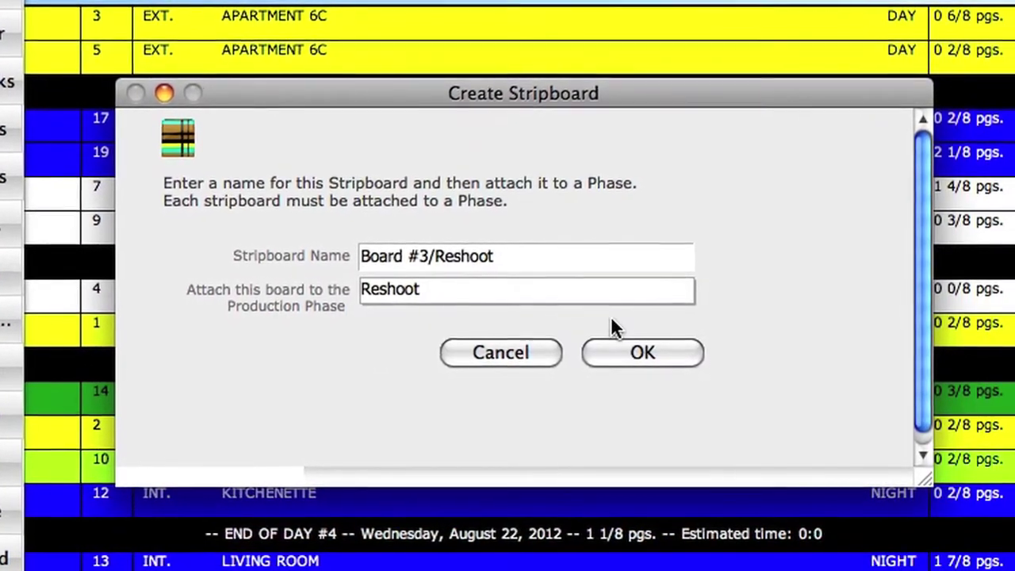
click(652, 357)
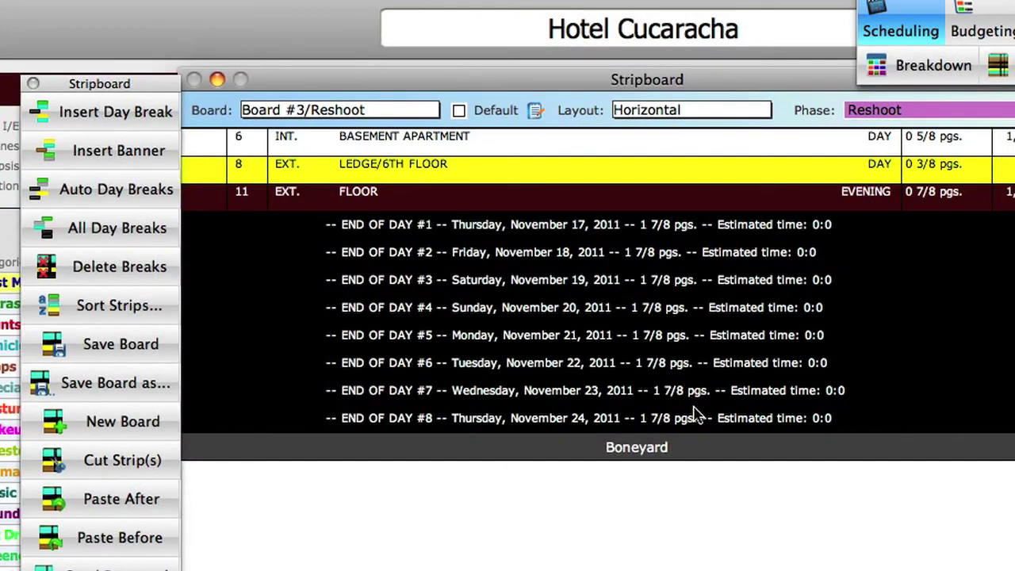
drag(440, 84, 449, 66)
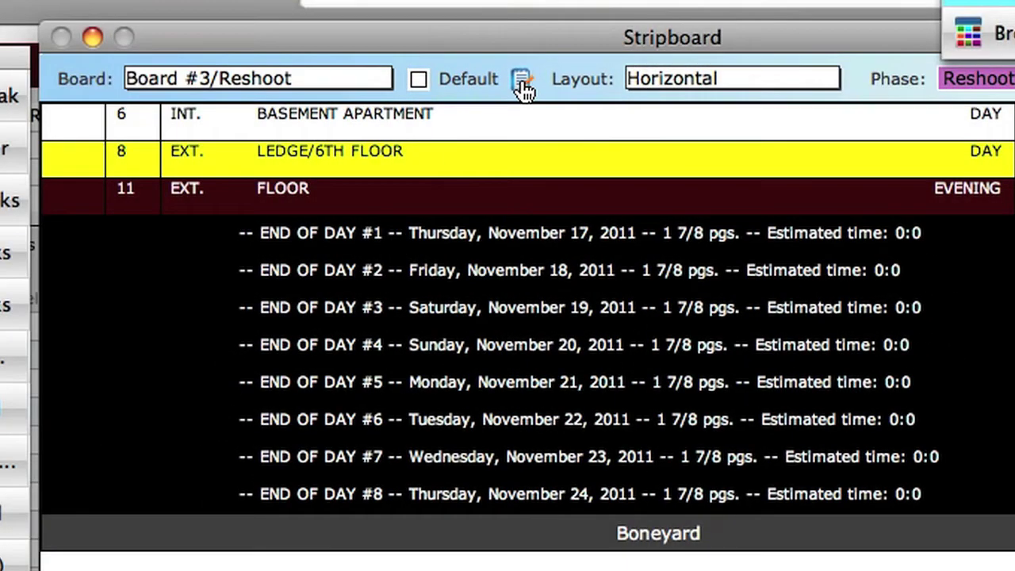
Rename the Reshoot board to 'Board #3/Reshoot Rename', then delete it
click(522, 81)
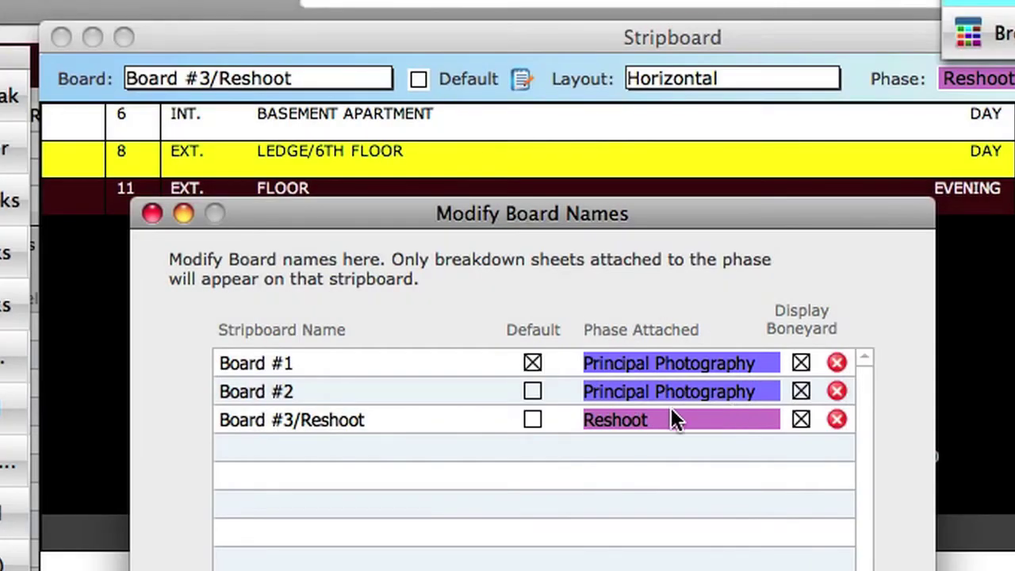
click(285, 418)
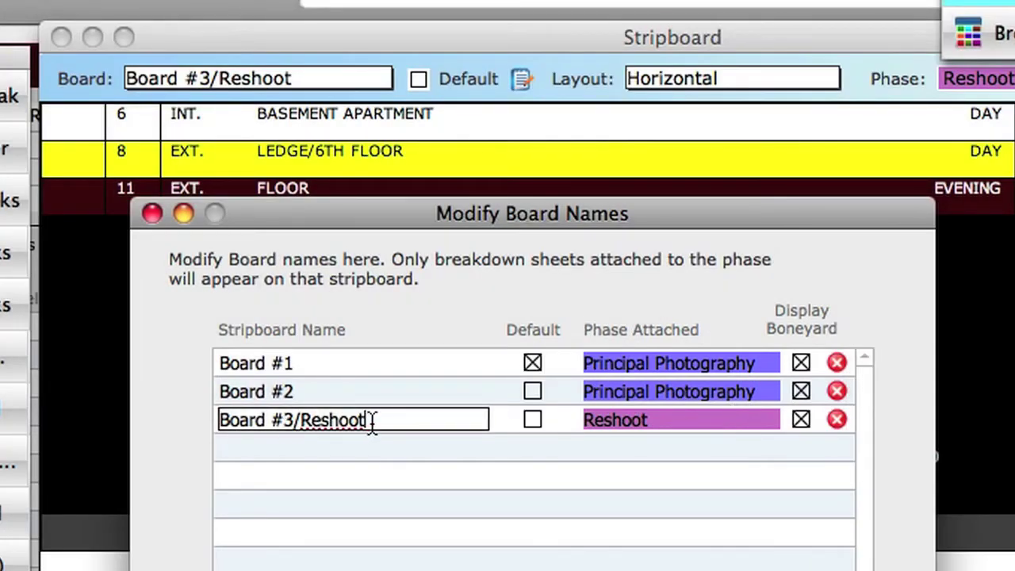
click(426, 318)
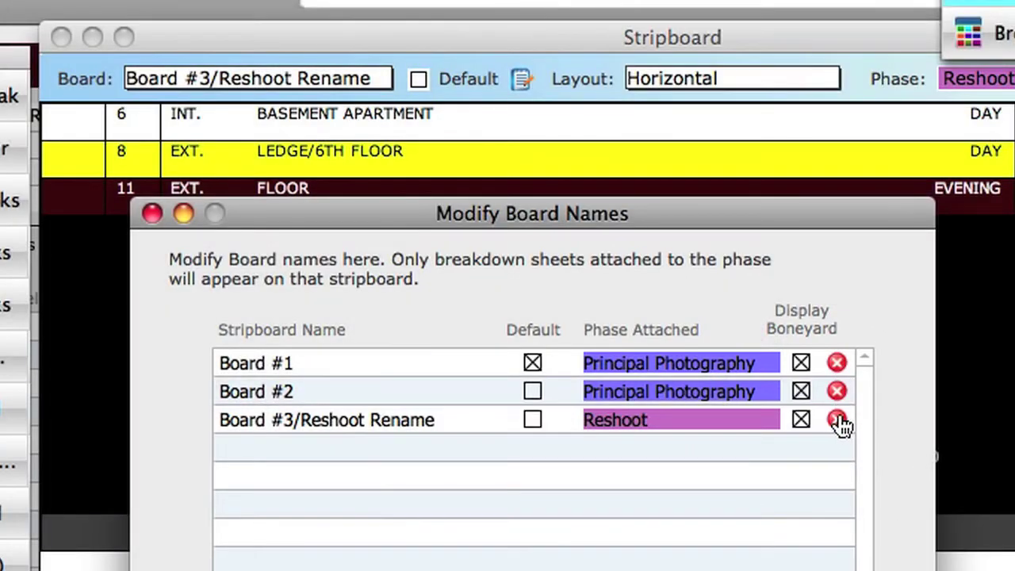
click(838, 421)
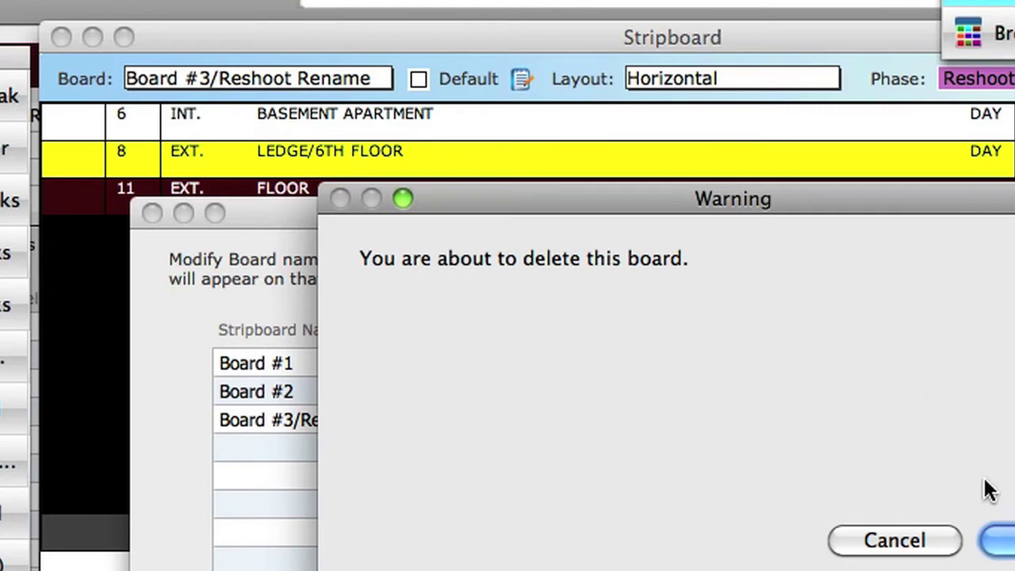
click(1001, 540)
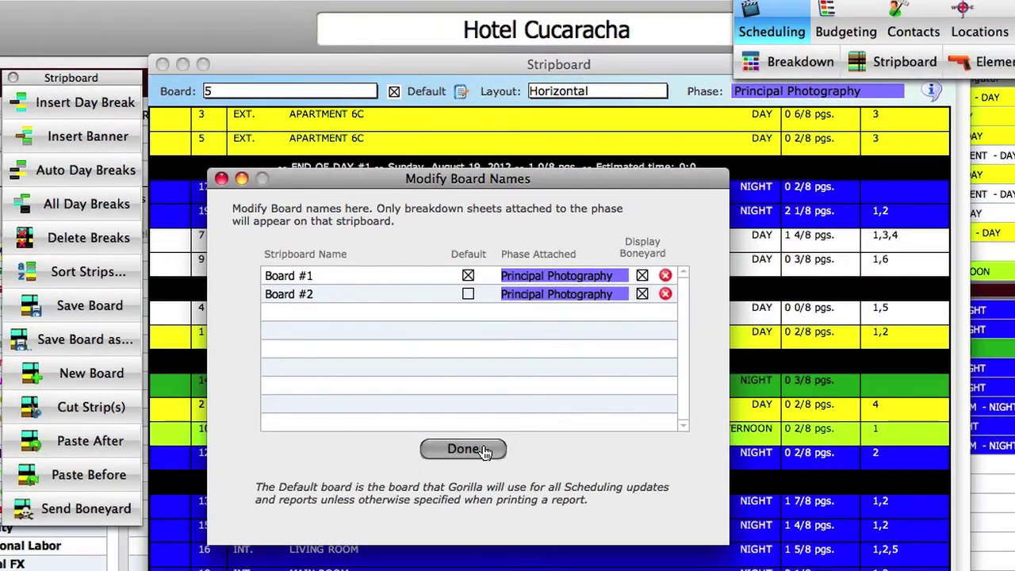
Cycle the stripboard layout through Horizontal Large, Horizontal, and finally Horizontal Thin
click(561, 570)
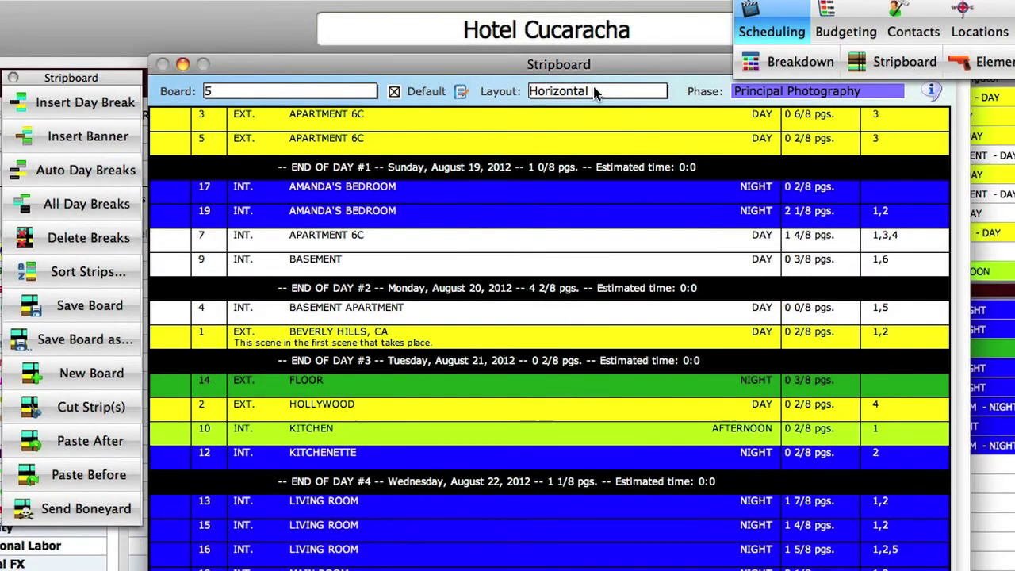
click(595, 92)
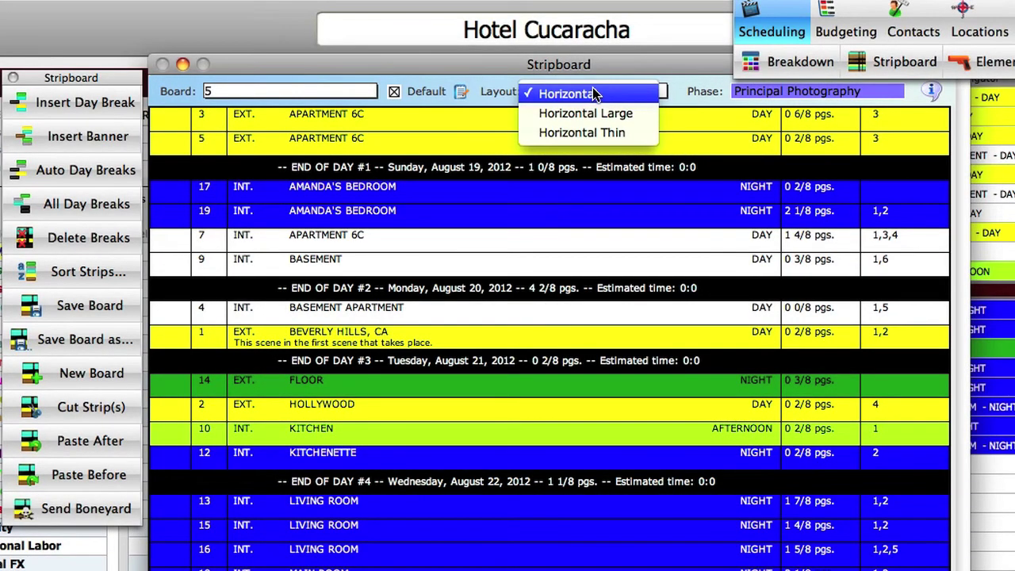
click(609, 114)
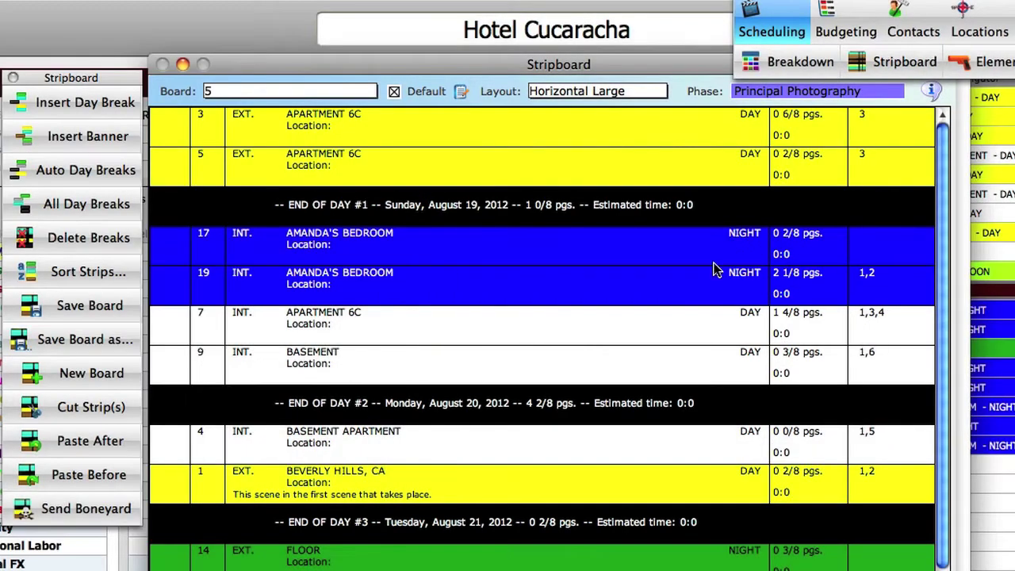
click(562, 89)
click(562, 75)
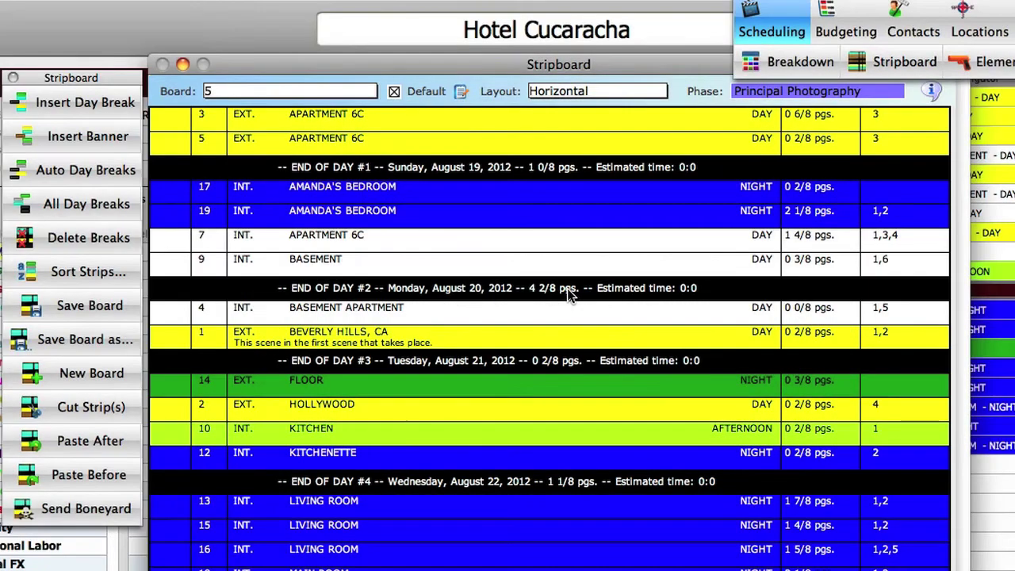
click(595, 92)
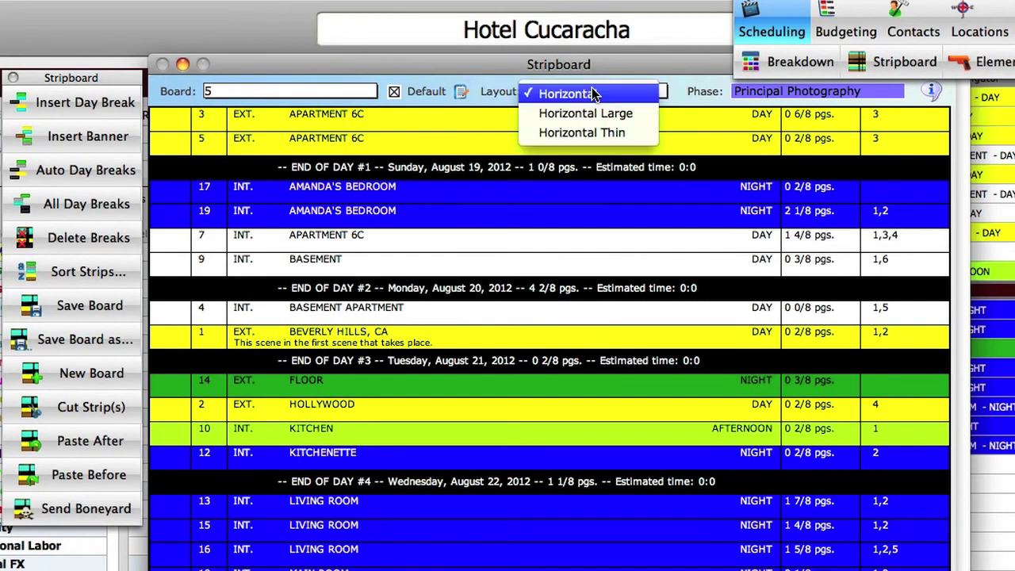
click(602, 130)
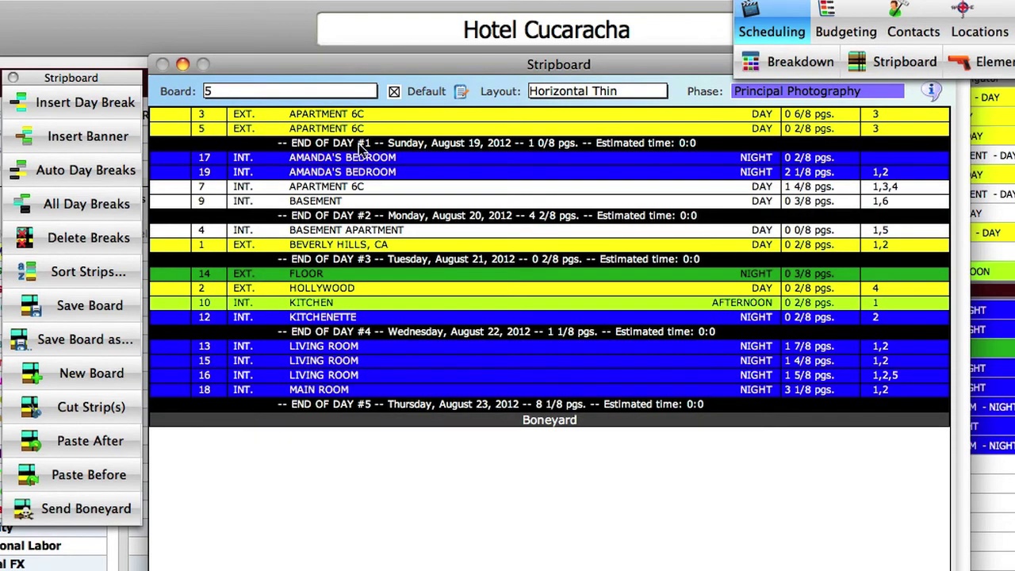